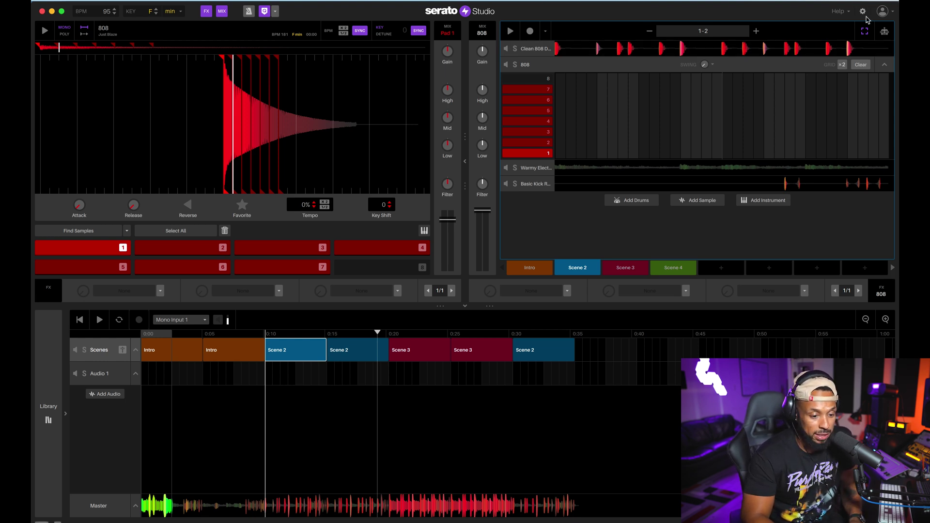
Choose Universal Audio Thunderbolt as the audio input device in the audio setup and check the output device options
click(863, 12)
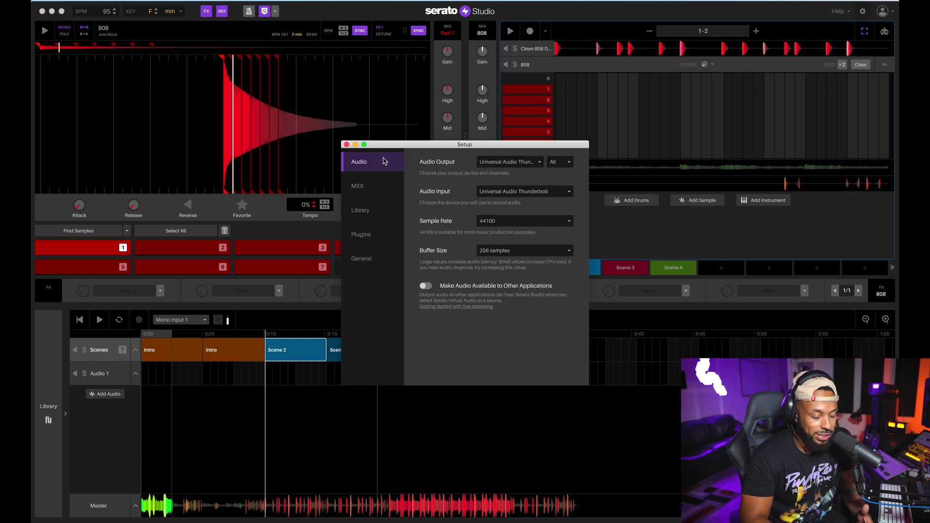
drag(388, 145, 389, 142)
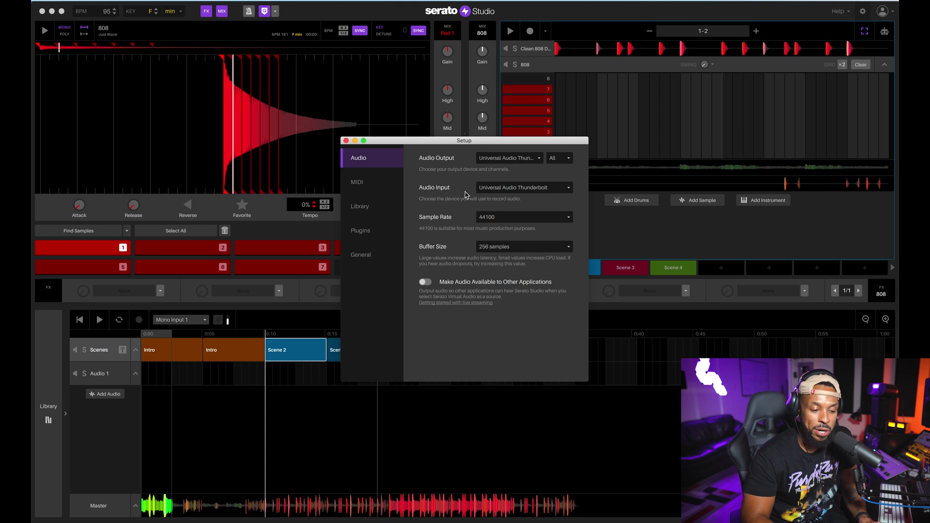
click(487, 191)
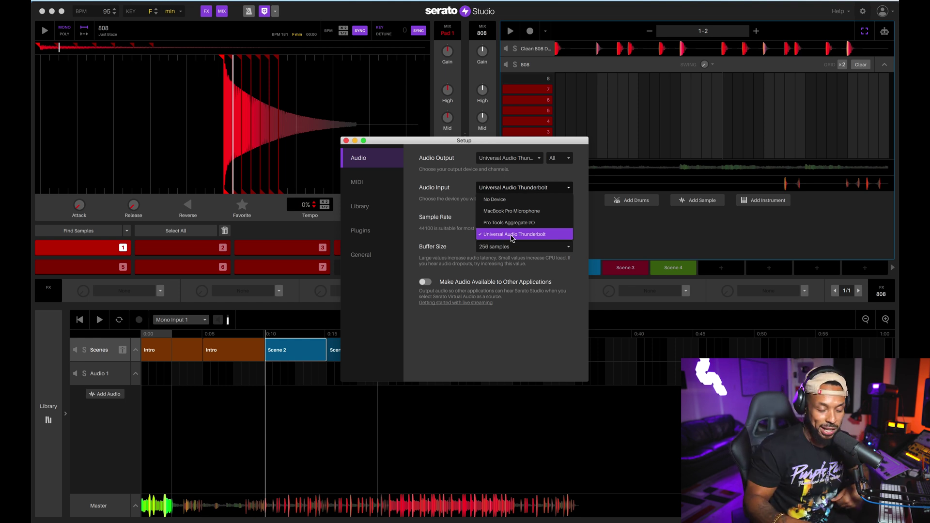
click(506, 237)
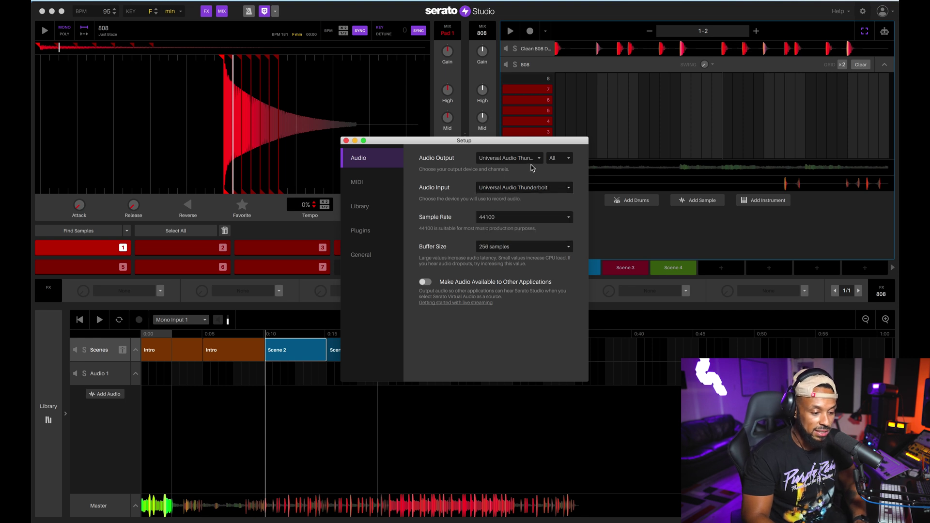
click(517, 160)
click(434, 159)
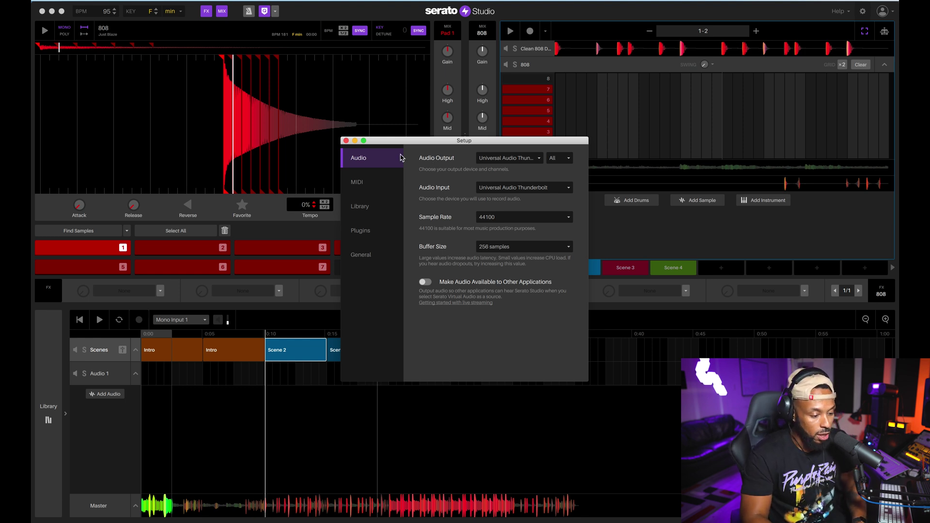
click(346, 141)
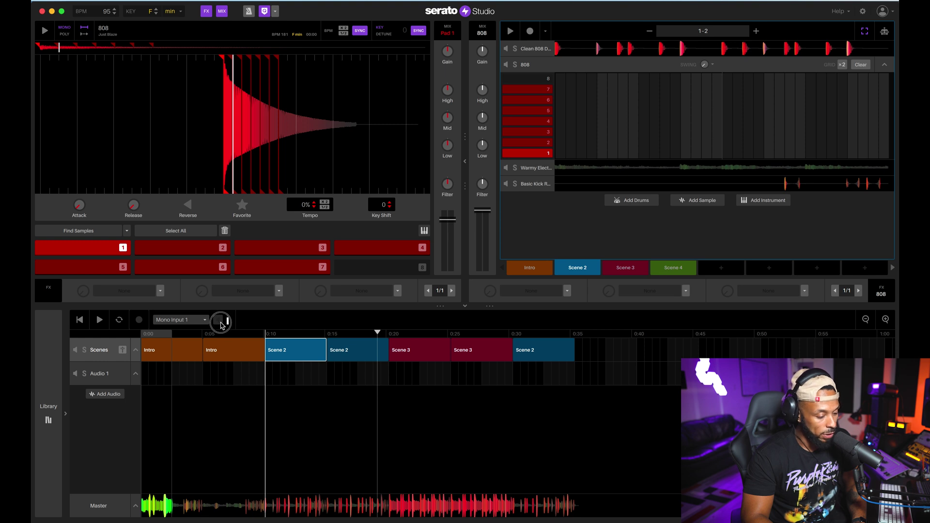
Turn on input monitoring for the Audio 1 track and review the available recording inputs, keeping Mono Input 1
click(127, 372)
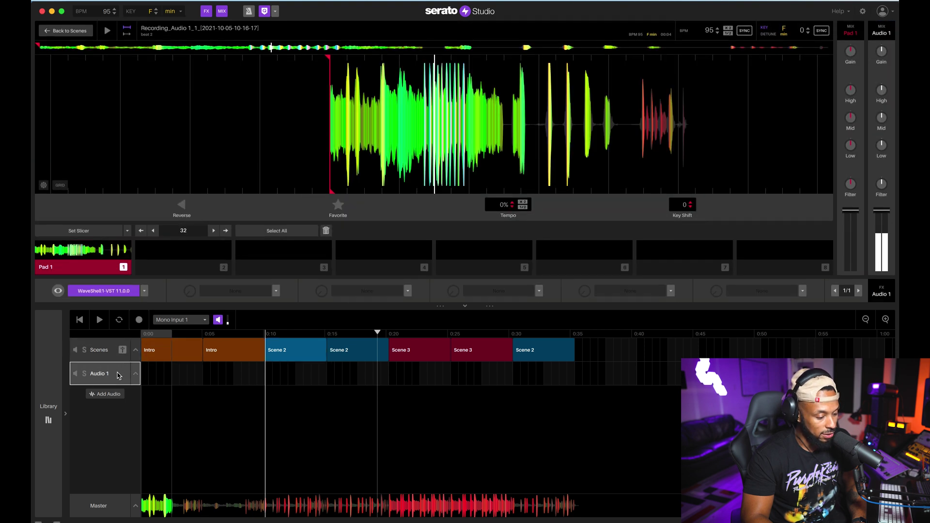
click(219, 320)
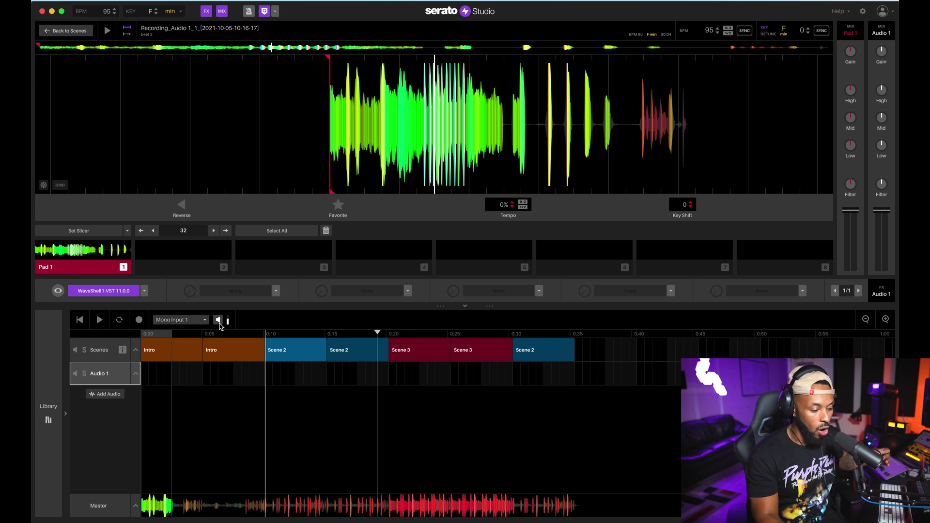
click(218, 320)
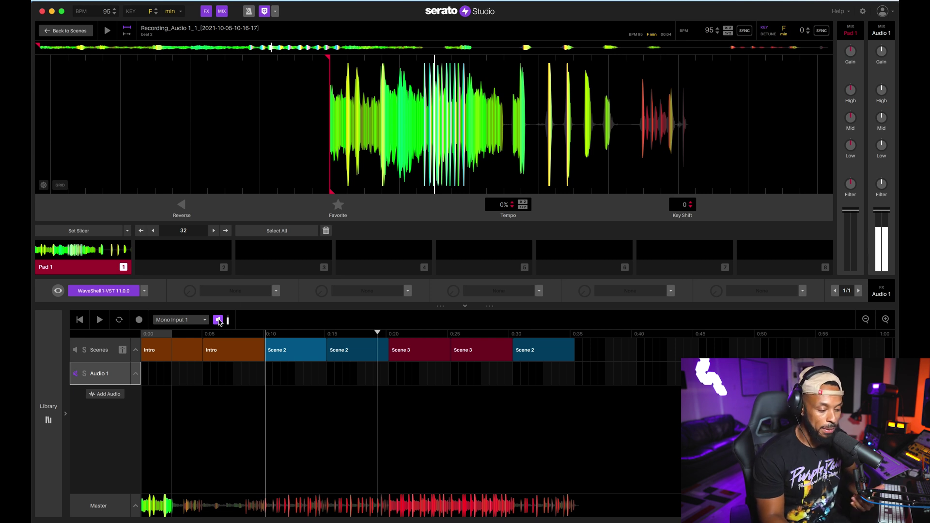
click(200, 320)
scroll(180, 412, down, 6)
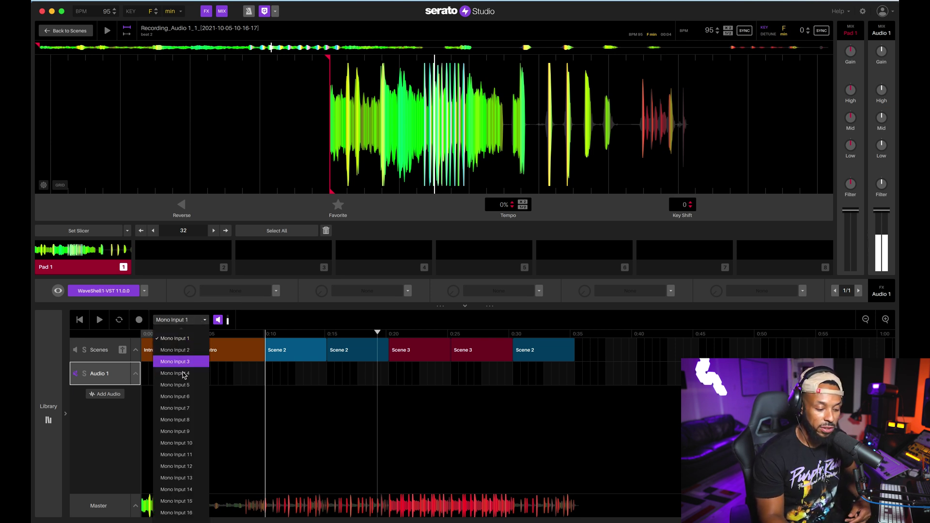
scroll(169, 438, up, 6)
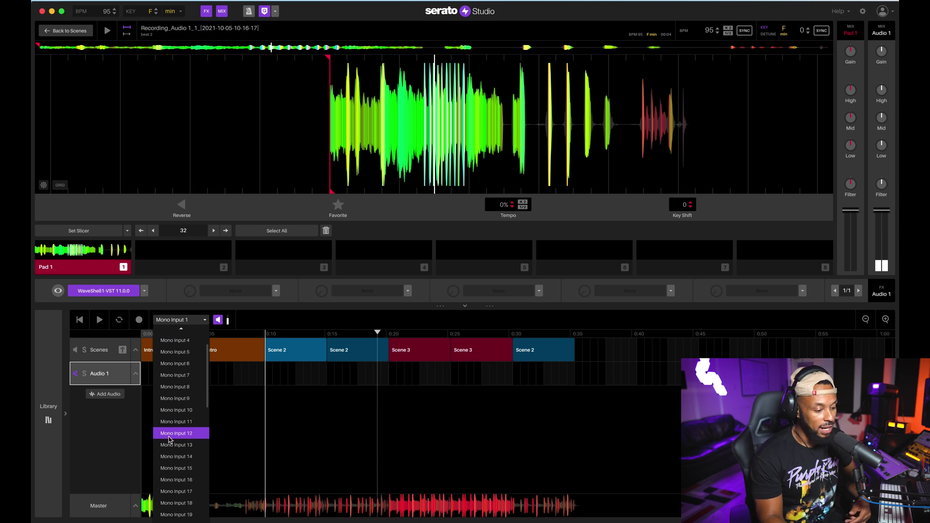
click(179, 320)
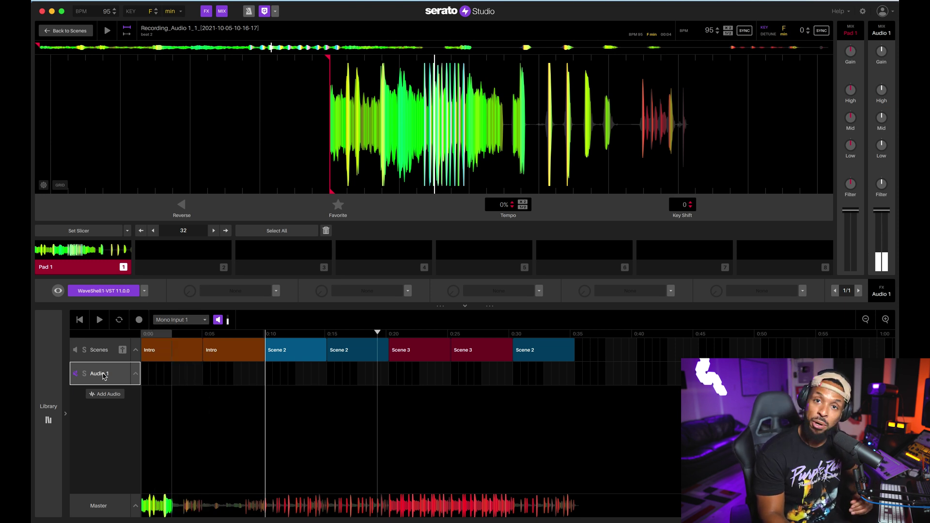
Undo the earlier recording and record a new vocal take about 30 seconds long on the Audio 1 track
key(super+z)
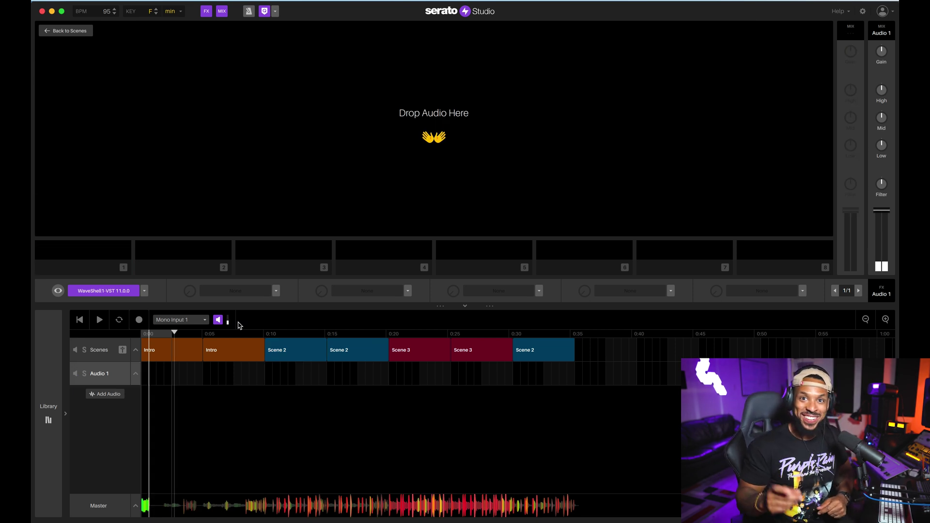
click(139, 321)
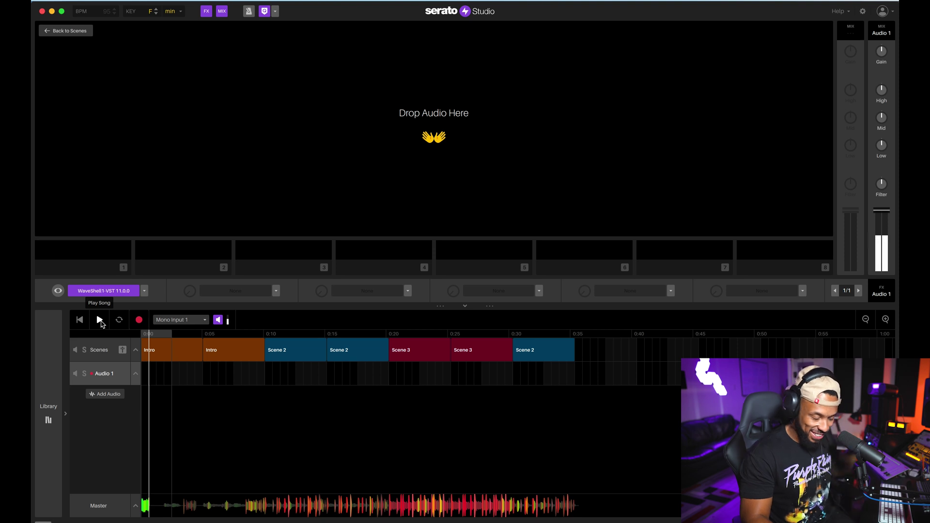
click(100, 320)
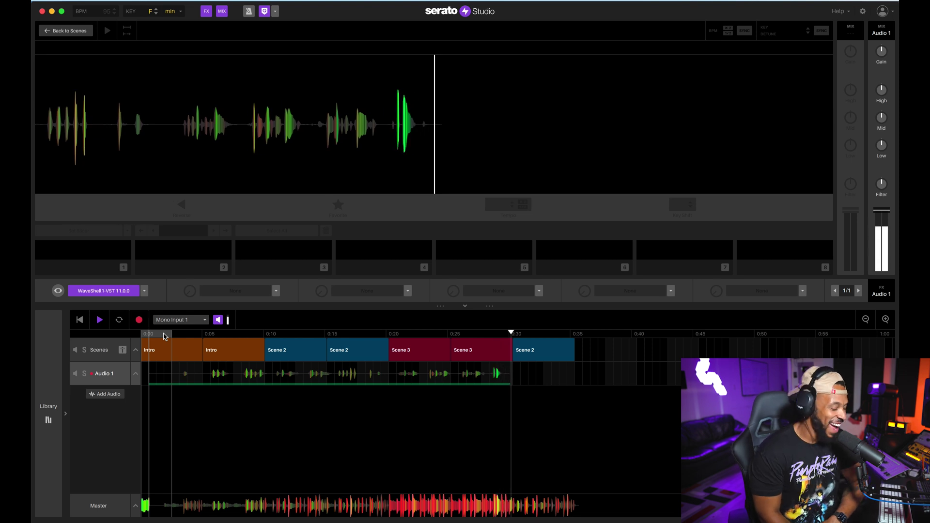
key(space)
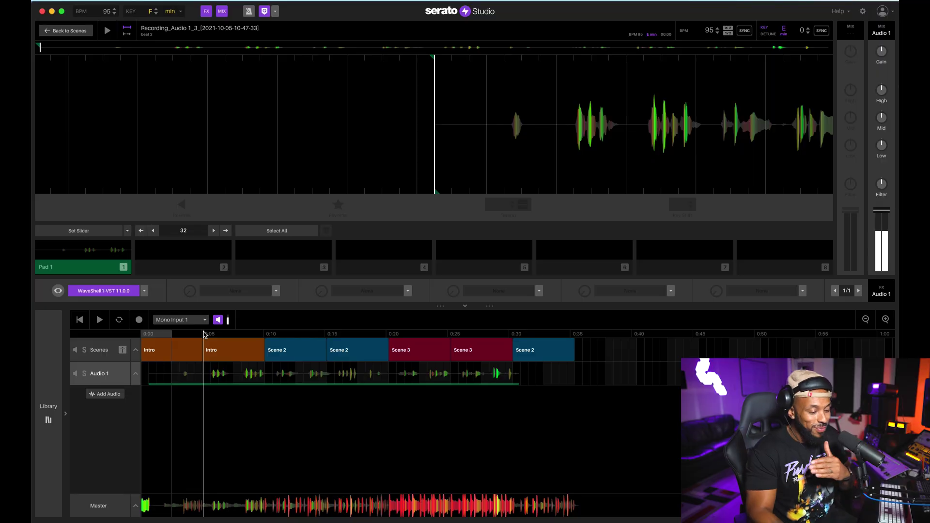
Turn off input monitoring on Audio 1 and replace its WaveShell1-VST effect with an HPF, raising the amount slightly during playback
click(218, 320)
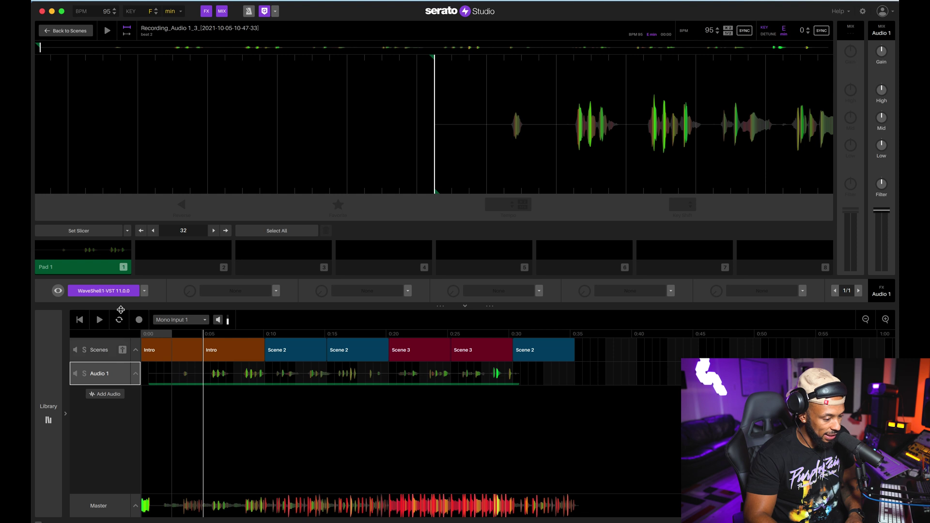
click(76, 294)
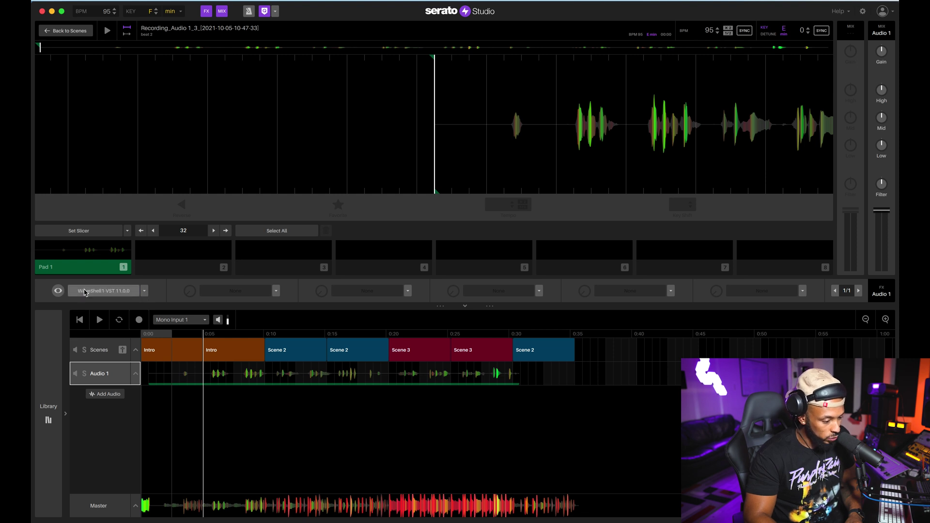
click(144, 291)
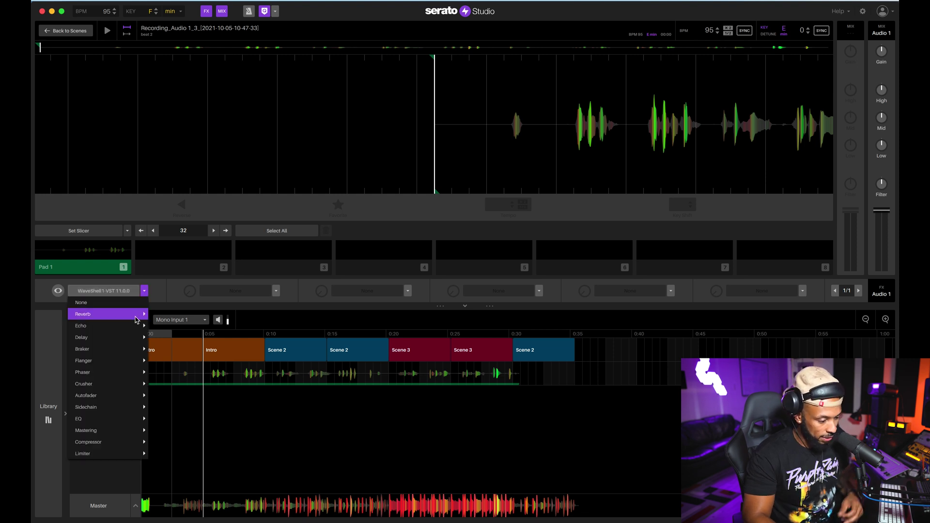
mouse_move(134, 330)
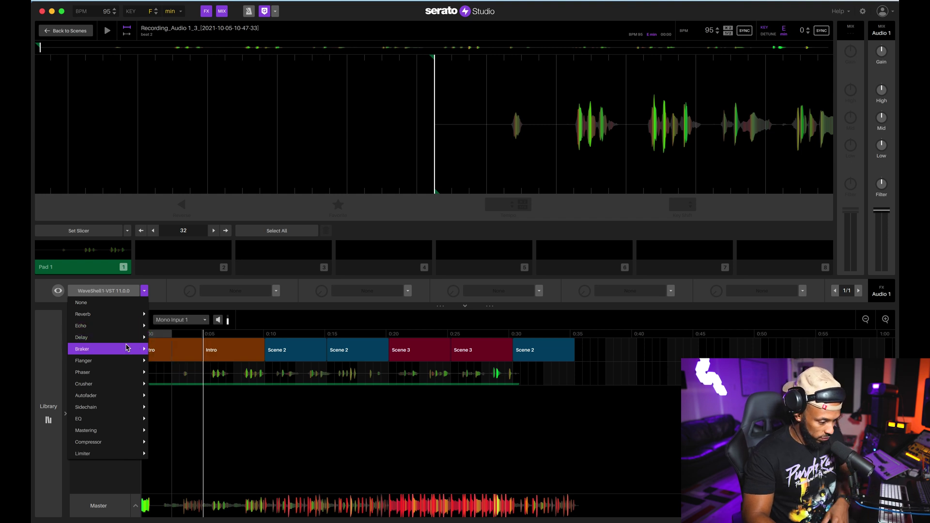
mouse_move(127, 420)
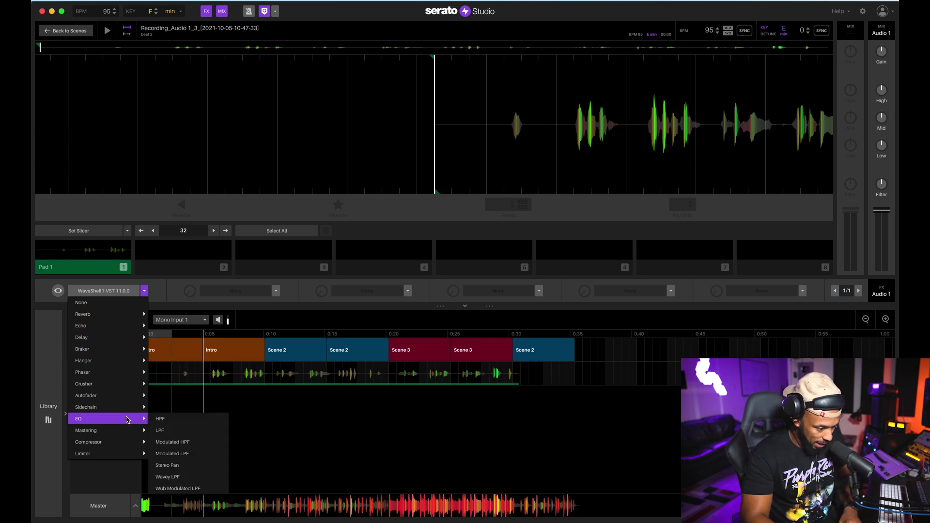
click(173, 424)
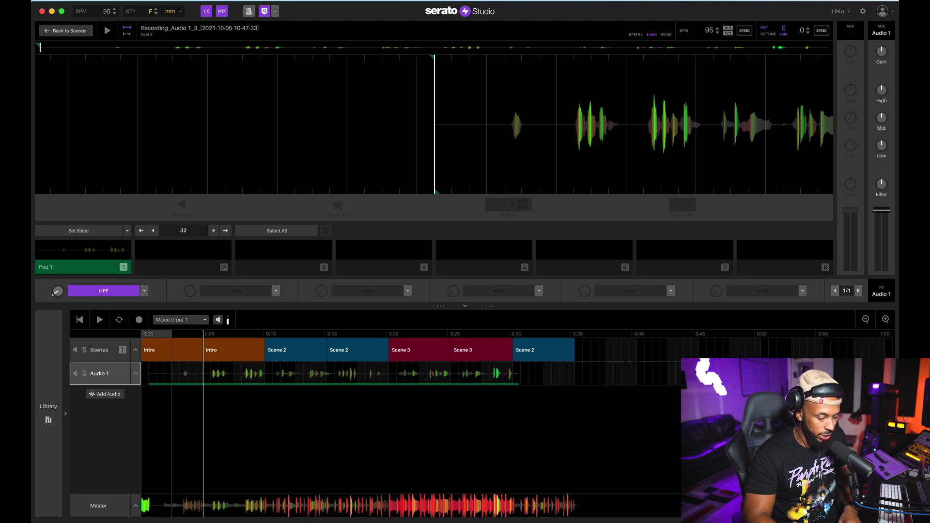
key(space)
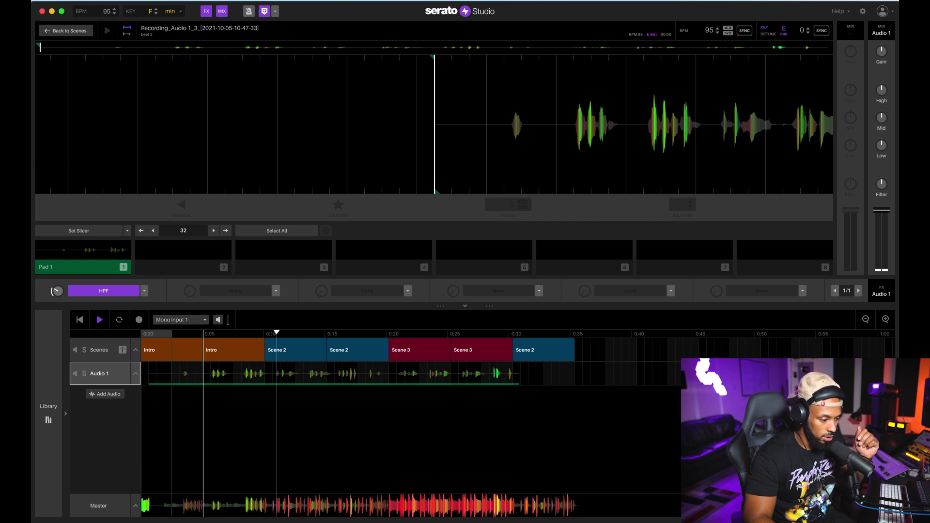
key(space)
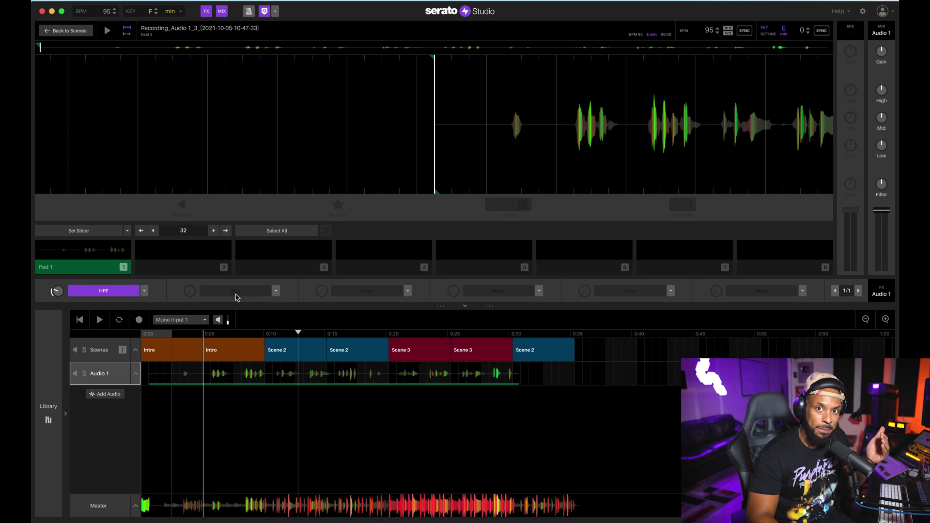
Add a Soft Compressor as the second effect on Audio 1 and set its amount to about halfway while auditioning
click(276, 292)
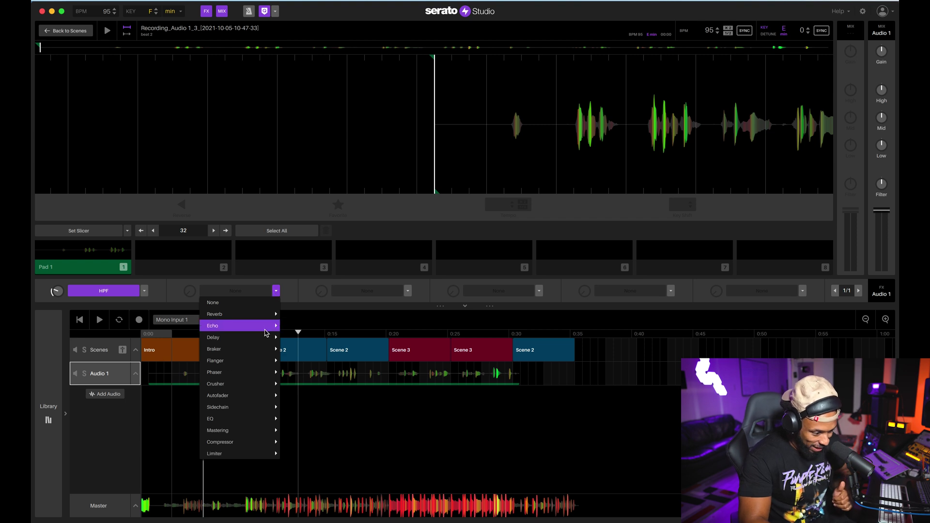
mouse_move(257, 444)
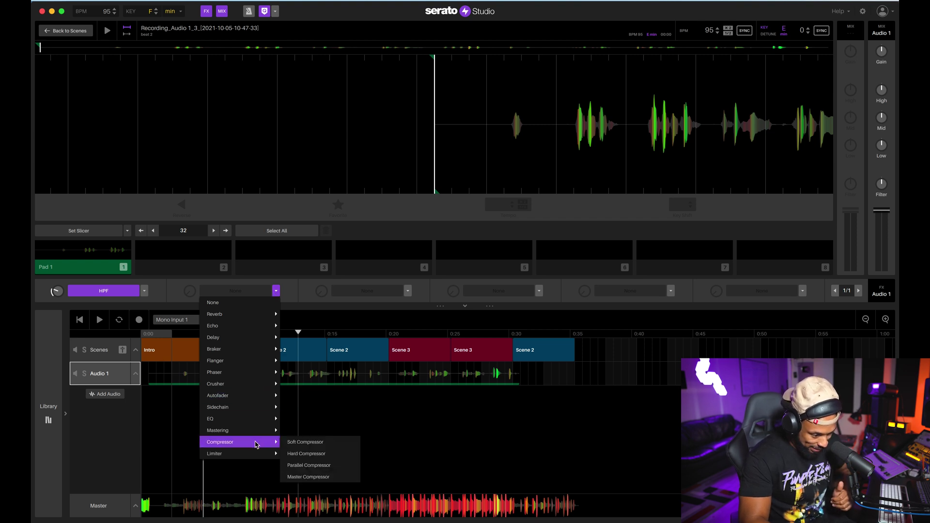
click(311, 444)
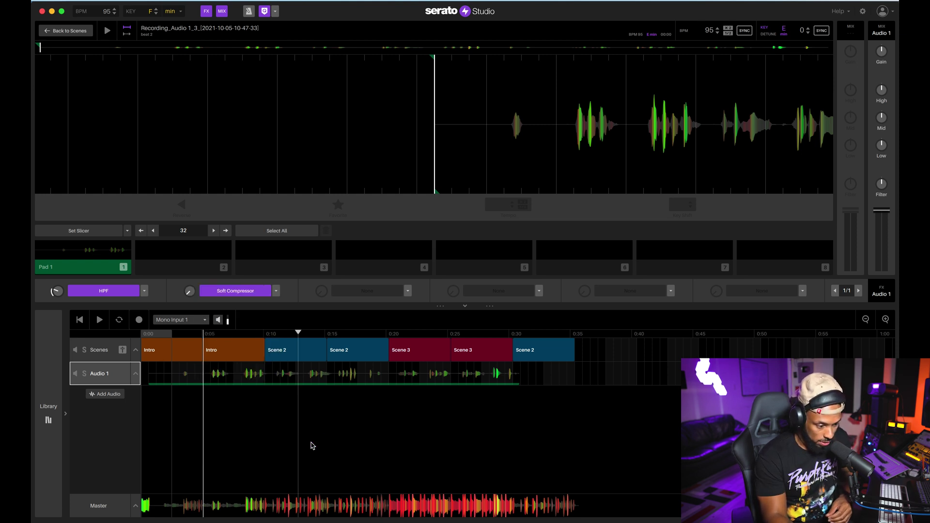
key(space)
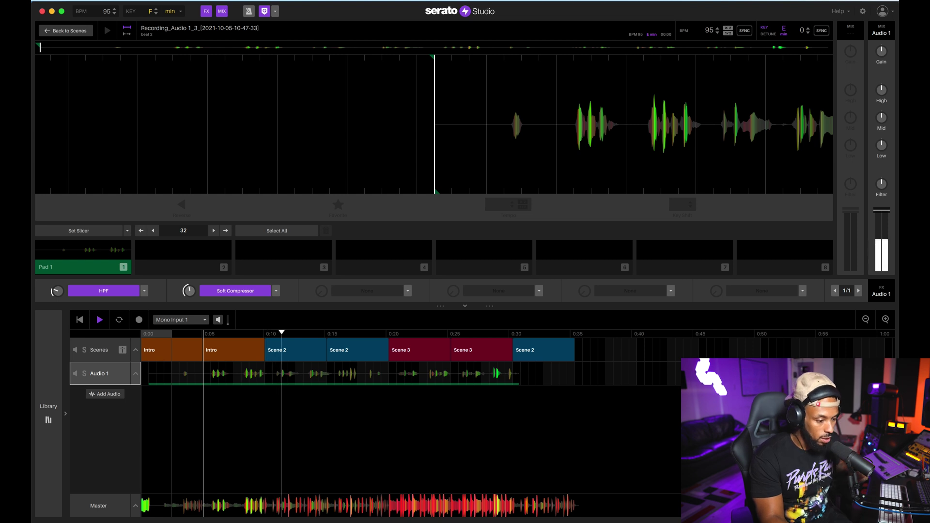
key(space)
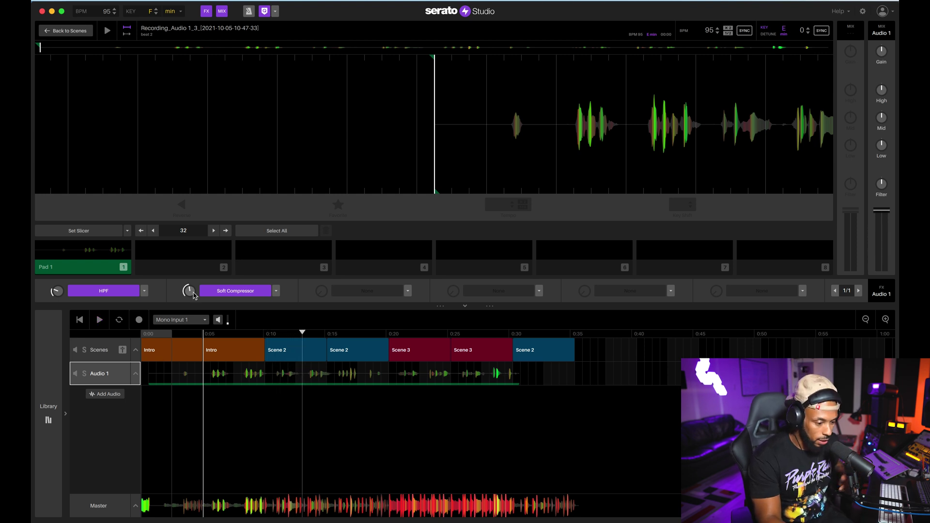
Add a Delayed Reverb as the third effect on Audio 1 and set it to a low amount while auditioning the vocal
click(407, 290)
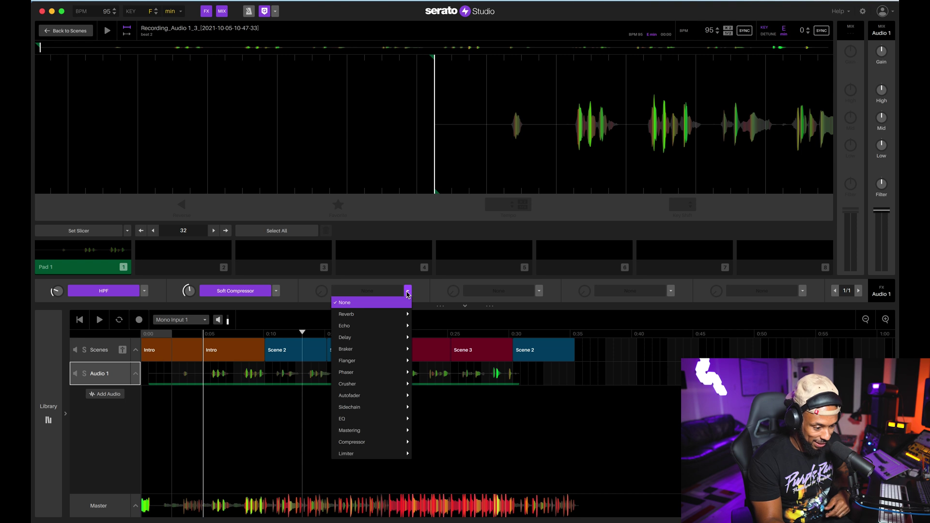
mouse_move(401, 314)
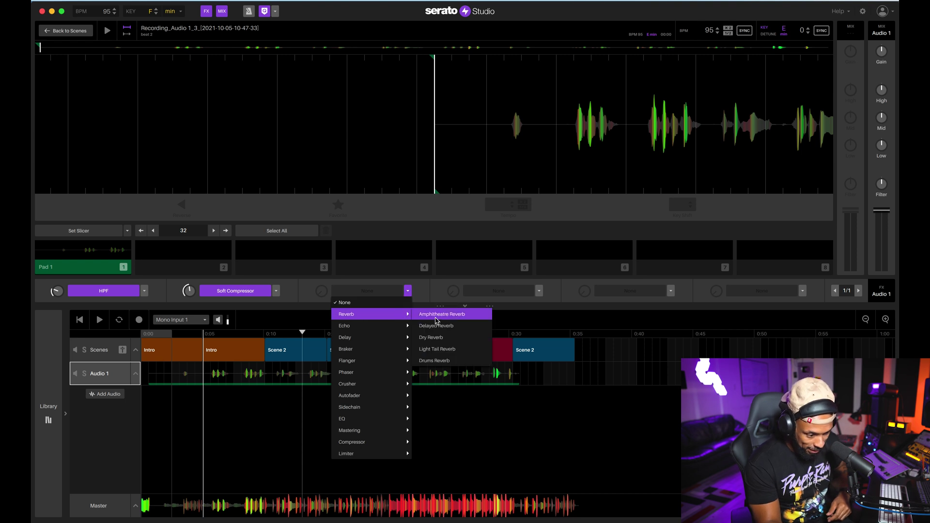
click(475, 333)
key(space)
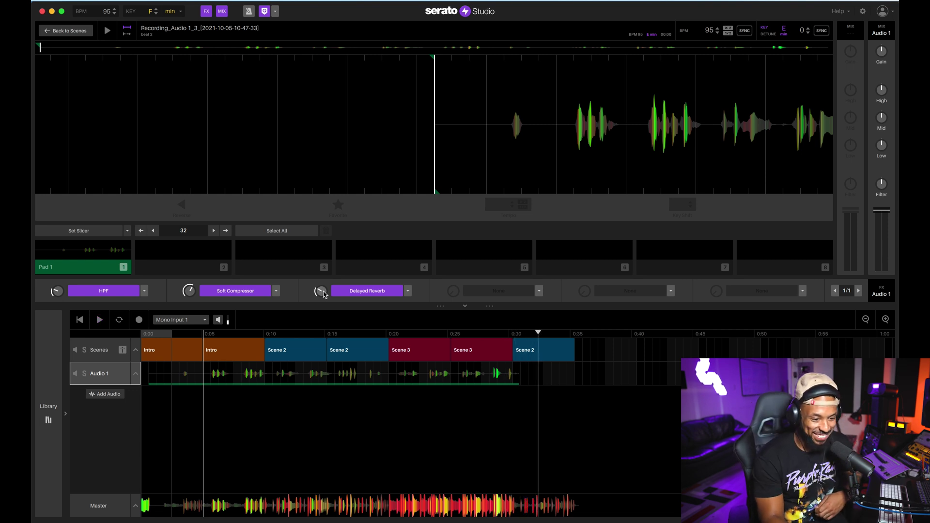
key(space)
Trim the beginning of the Audio 1 vocal clip so it starts at the second Intro scene, at about 0:05
click(267, 379)
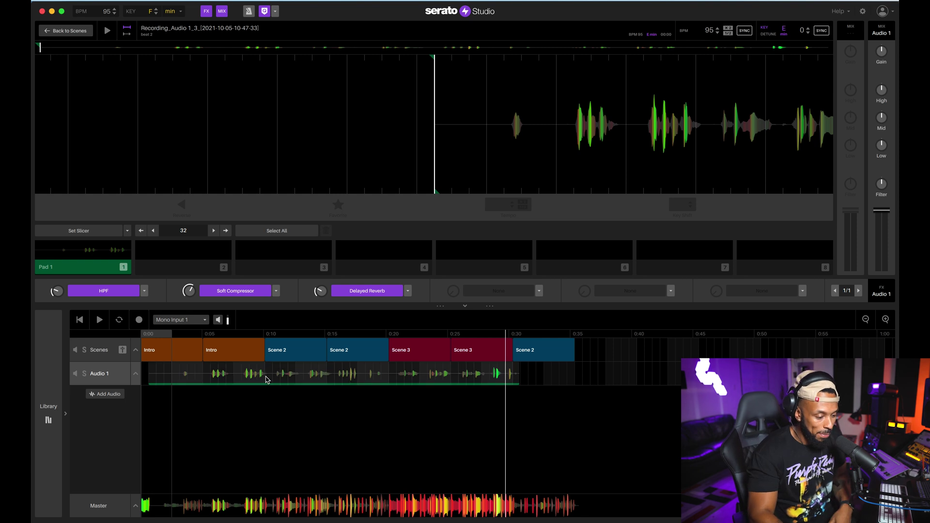
click(194, 379)
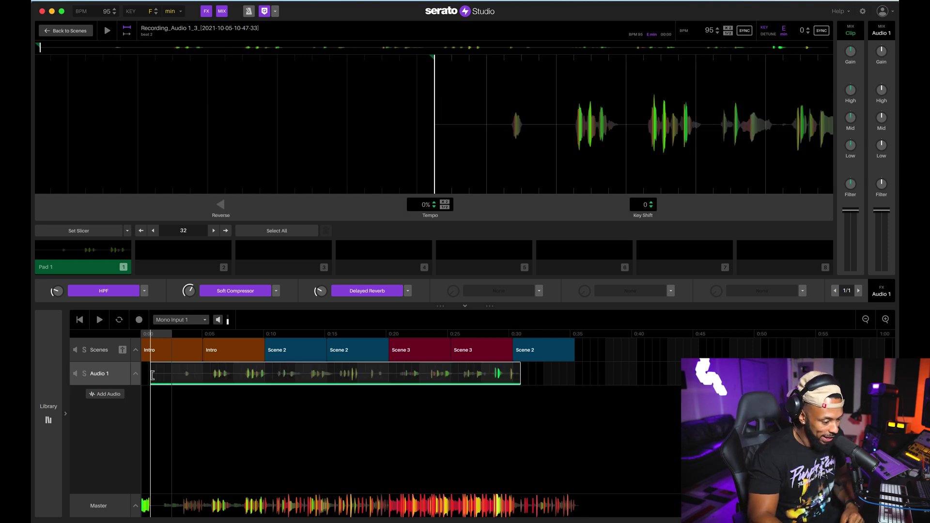
drag(152, 375, 205, 388)
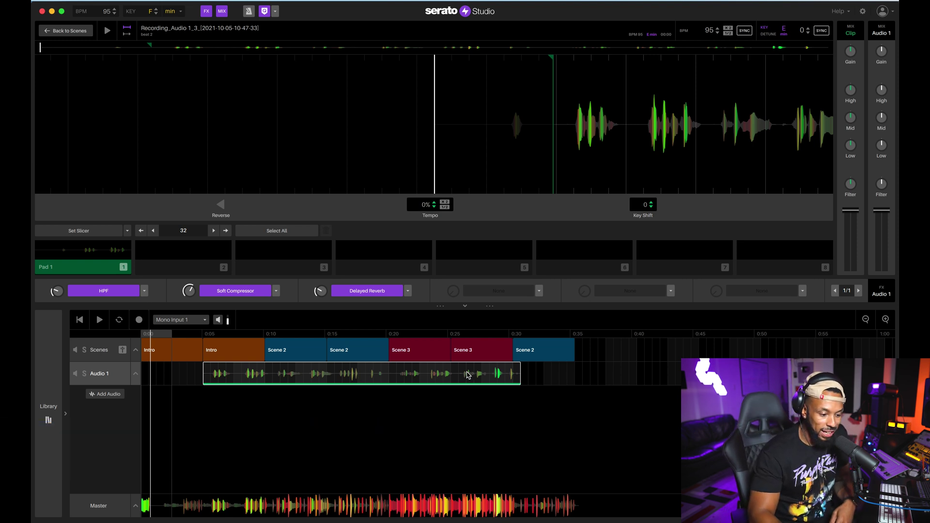
Set the key shift of the Audio 1 vocal clip to -3 and increase the height of the Audio 1 track
click(374, 372)
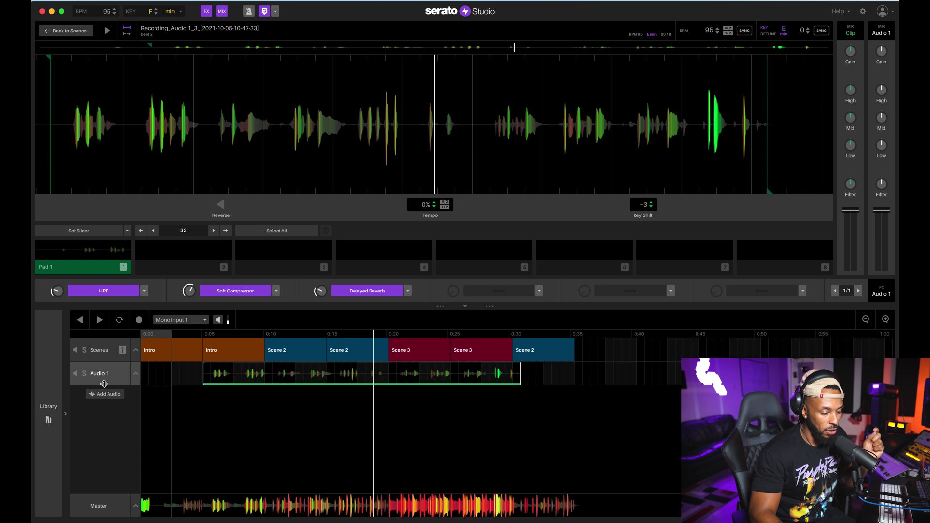
drag(104, 384, 103, 412)
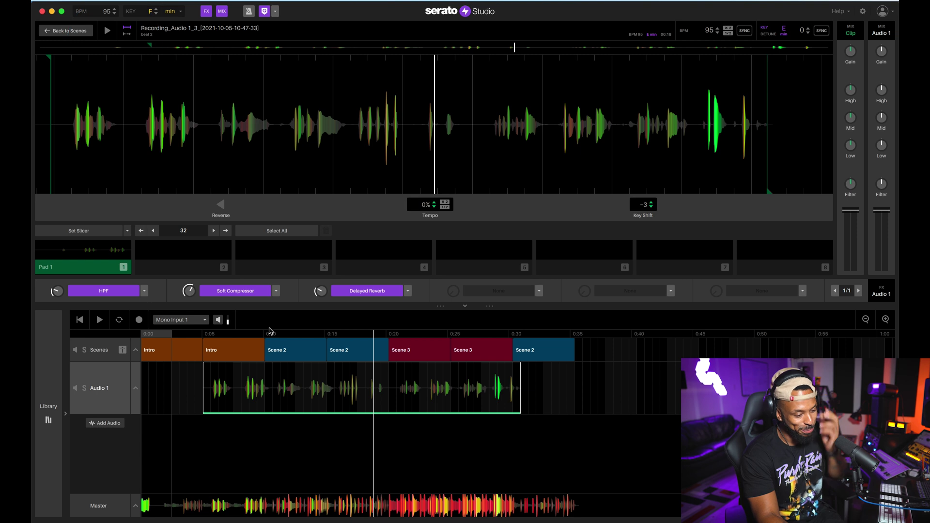
Audition the pitched-down vocal clip from about 0:19, then reset its key shift to 0
key(space)
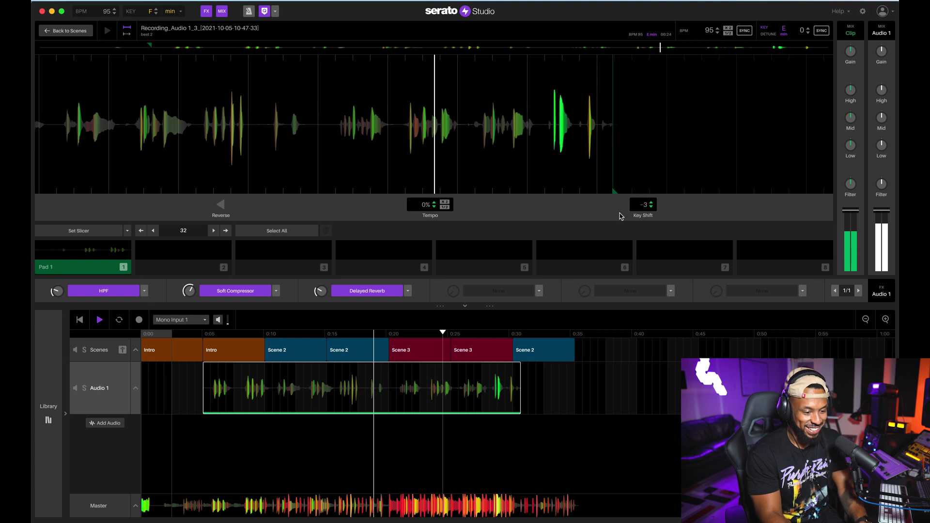
key(space)
click(650, 203)
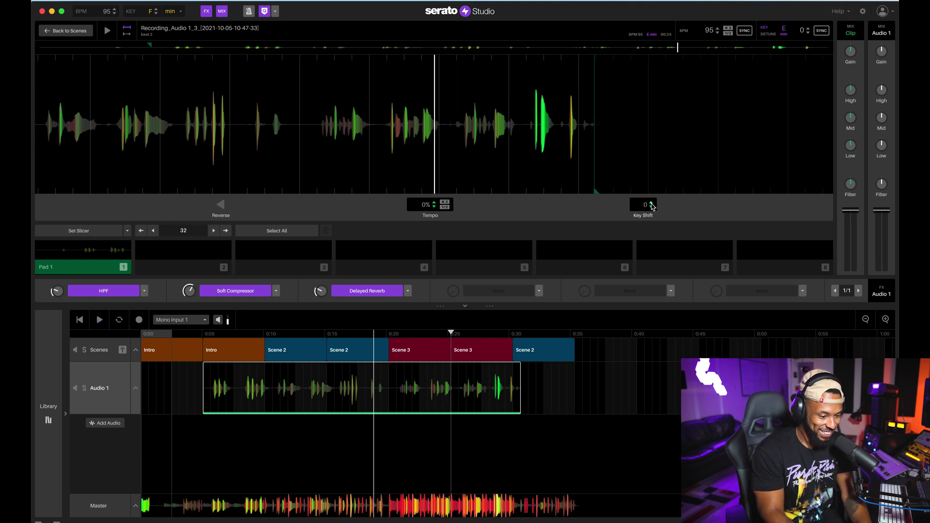
Add a second audio track and split the Audio 1 vocal clip into a new clip at about 0:28
click(108, 423)
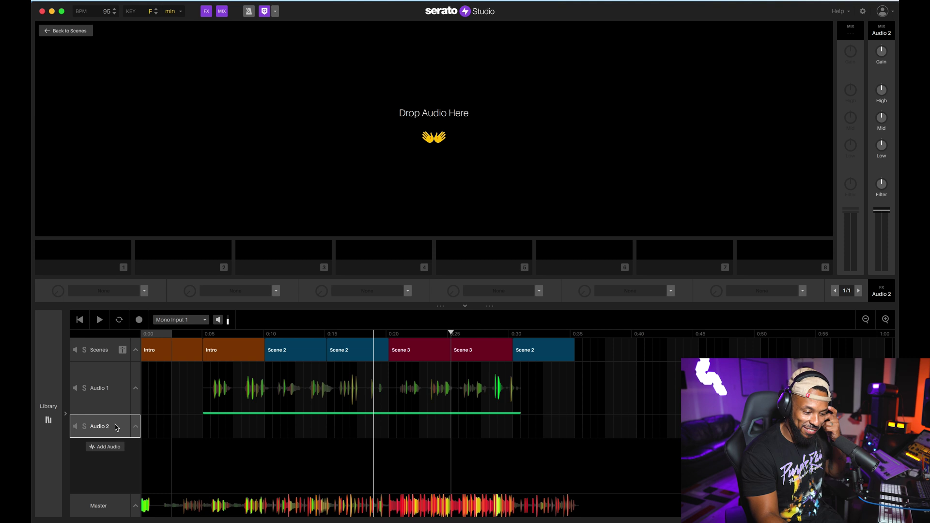
click(419, 385)
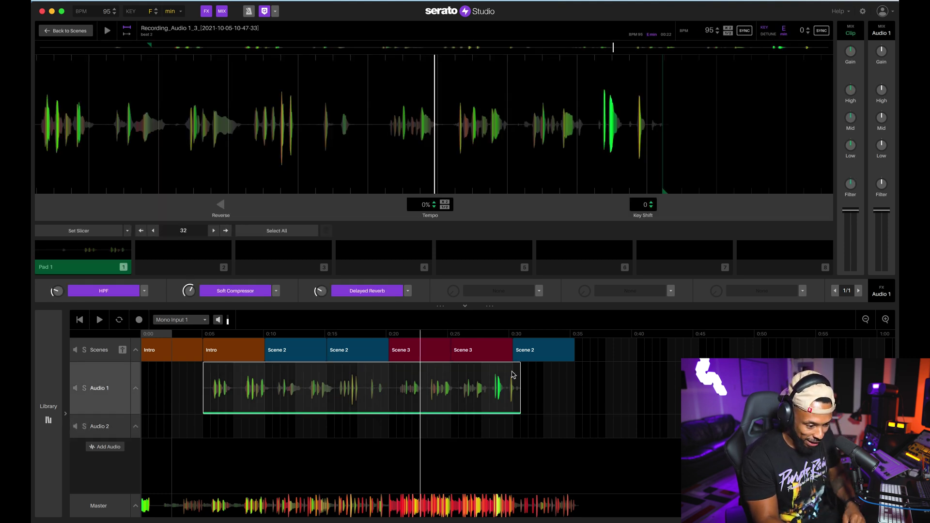
right_click(489, 381)
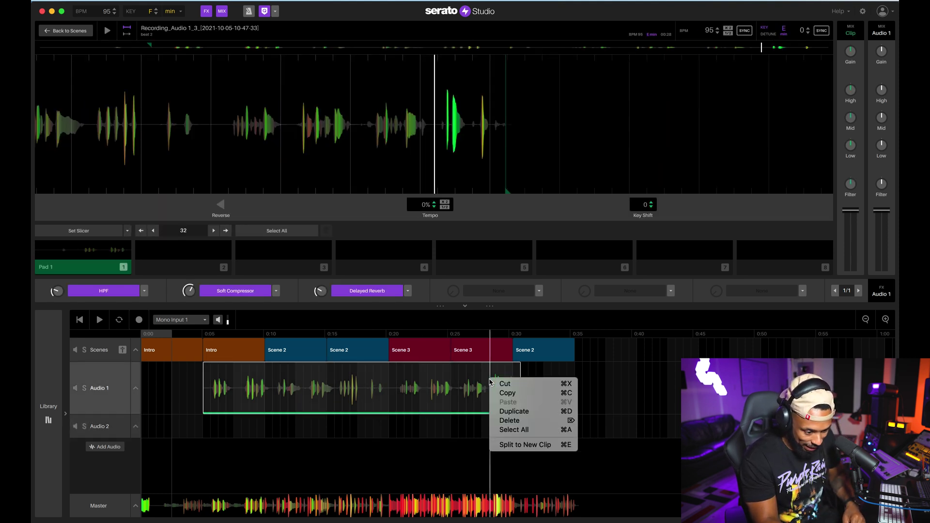
click(512, 443)
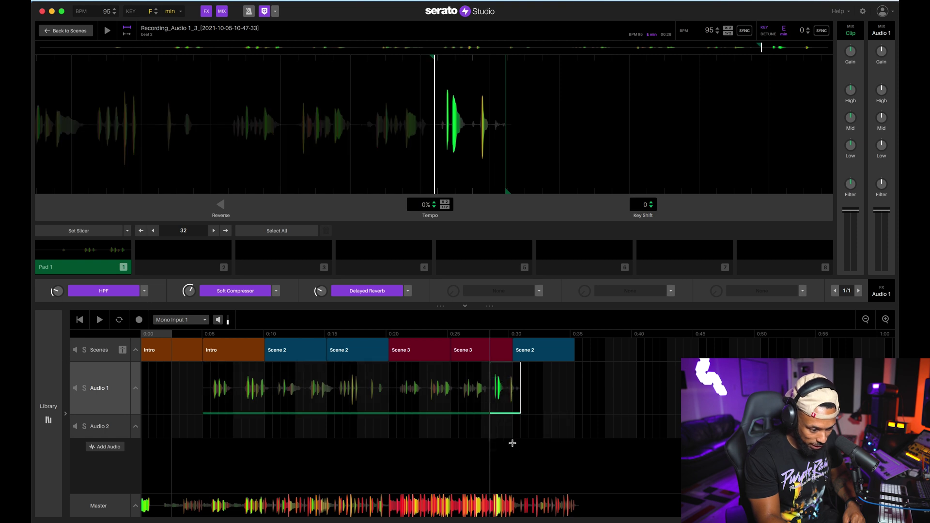
Copy the split-off end clip onto Audio 2 at the same time position and audition the copy with a key shift of -8
click(505, 403)
drag(507, 403, 506, 429)
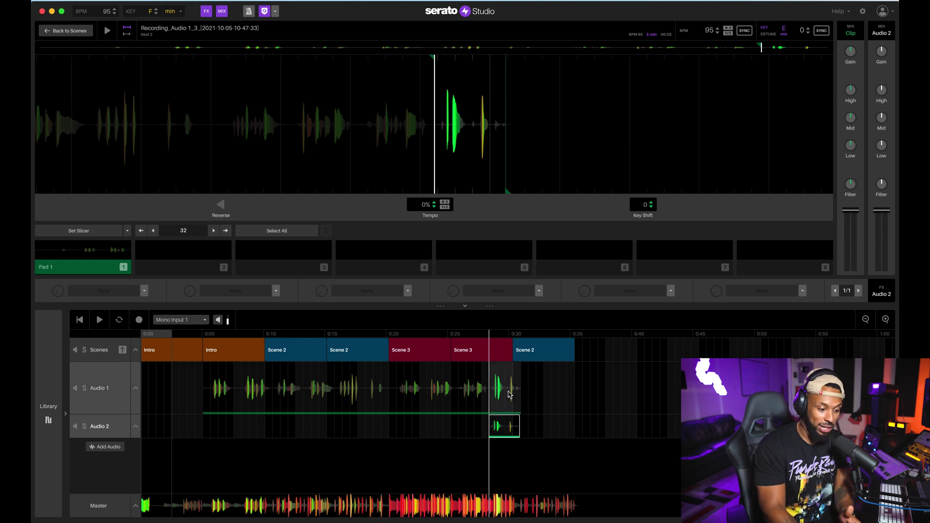
click(500, 427)
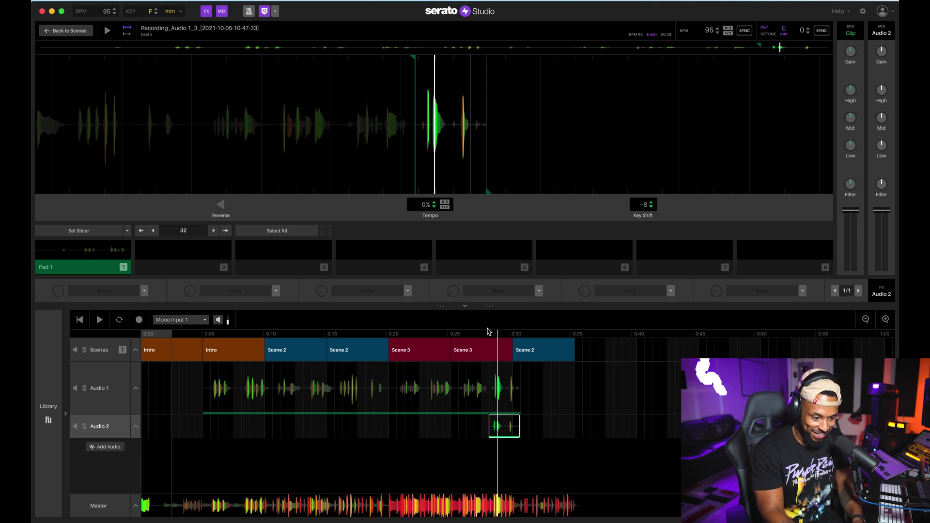
key(space)
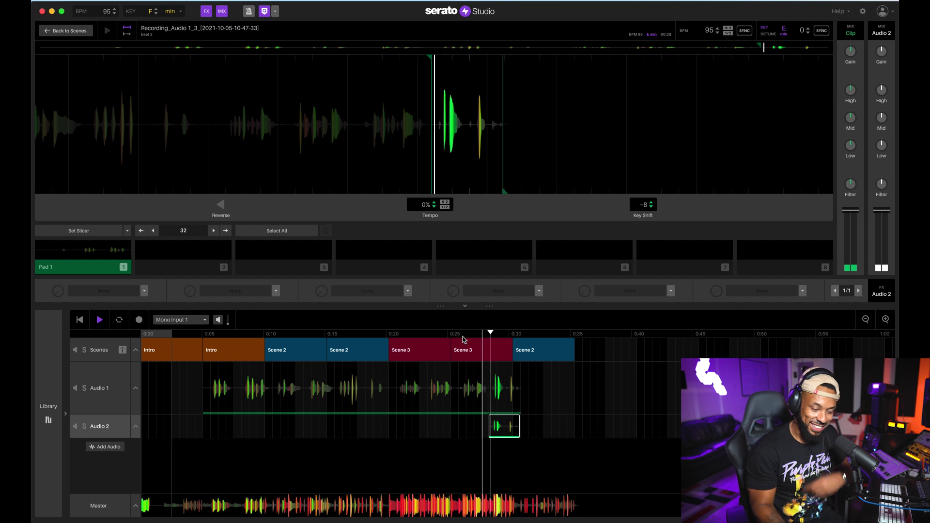